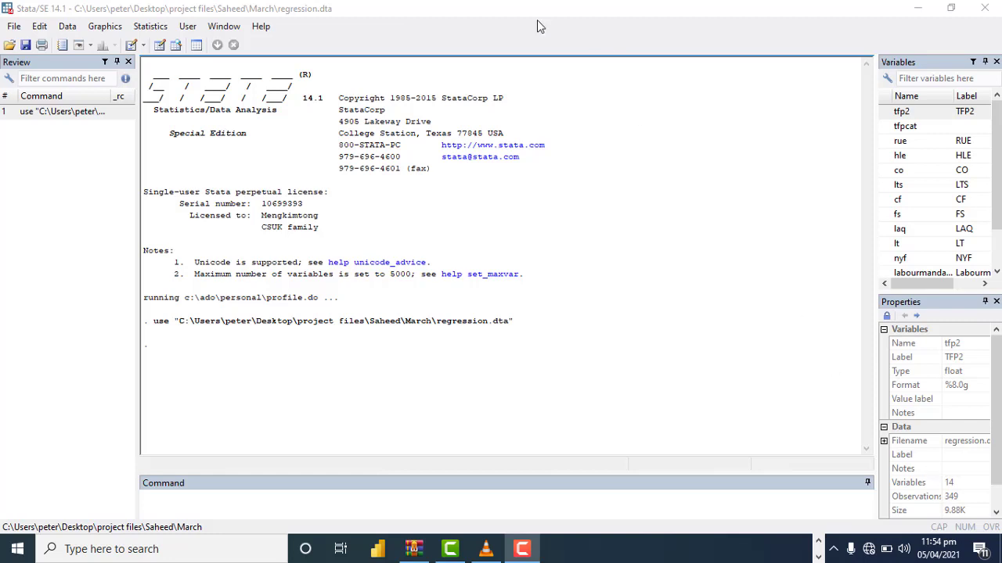
- After browsing the data, run probit of rue on hle through labourmandays
click(159, 46)
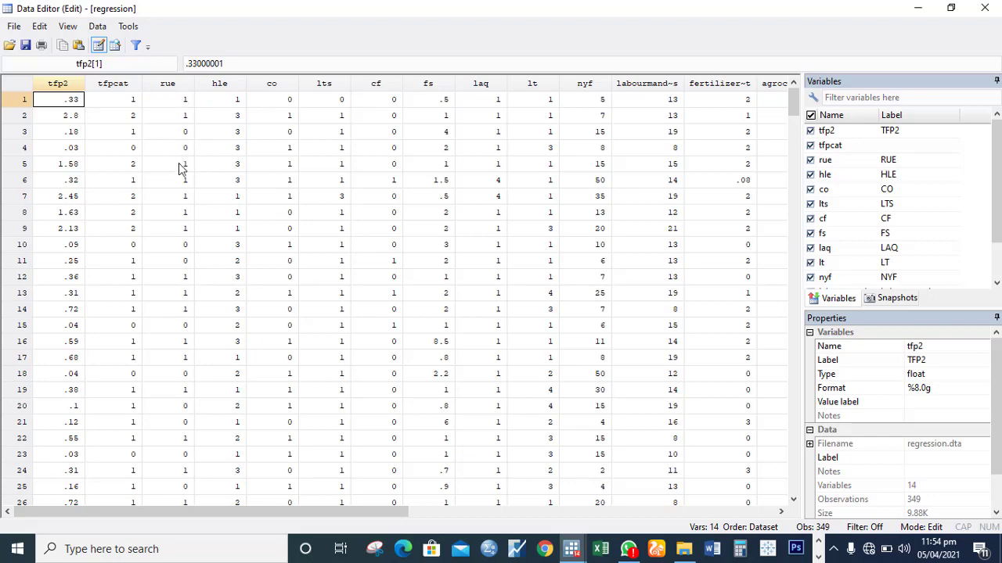
mouse_move(571, 548)
click(530, 505)
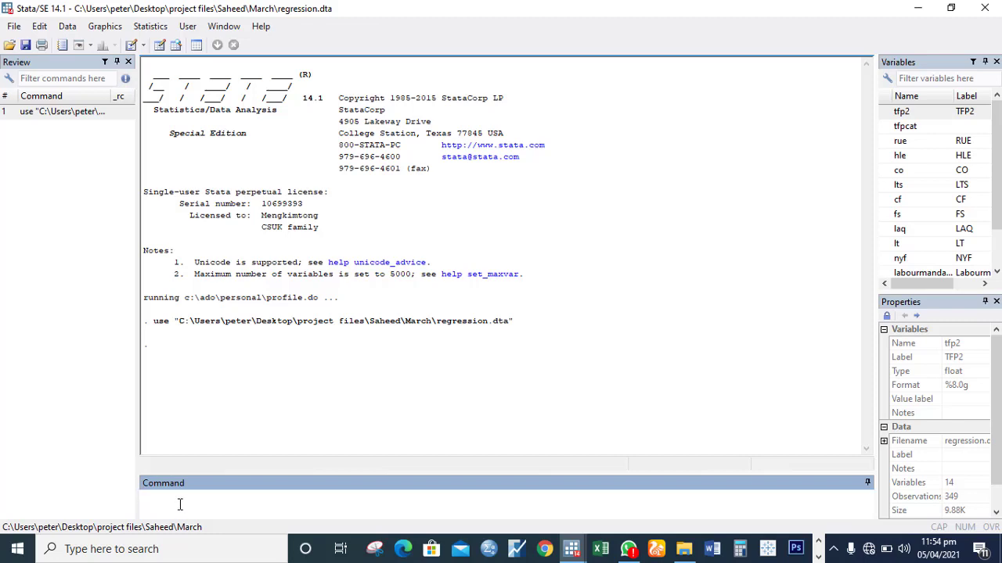
text(probit)
double_click(885, 142)
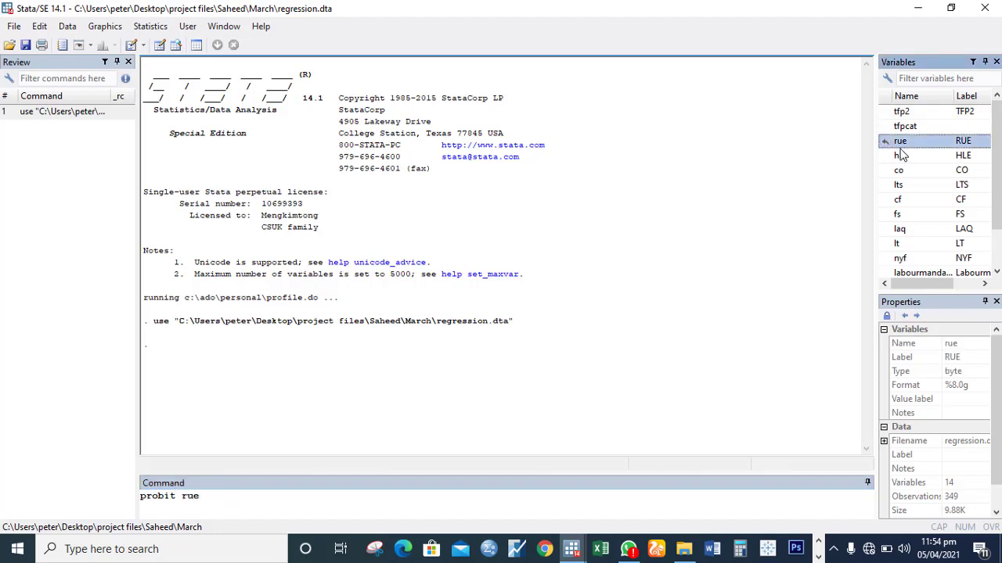
click(905, 156)
key(shift+Down)
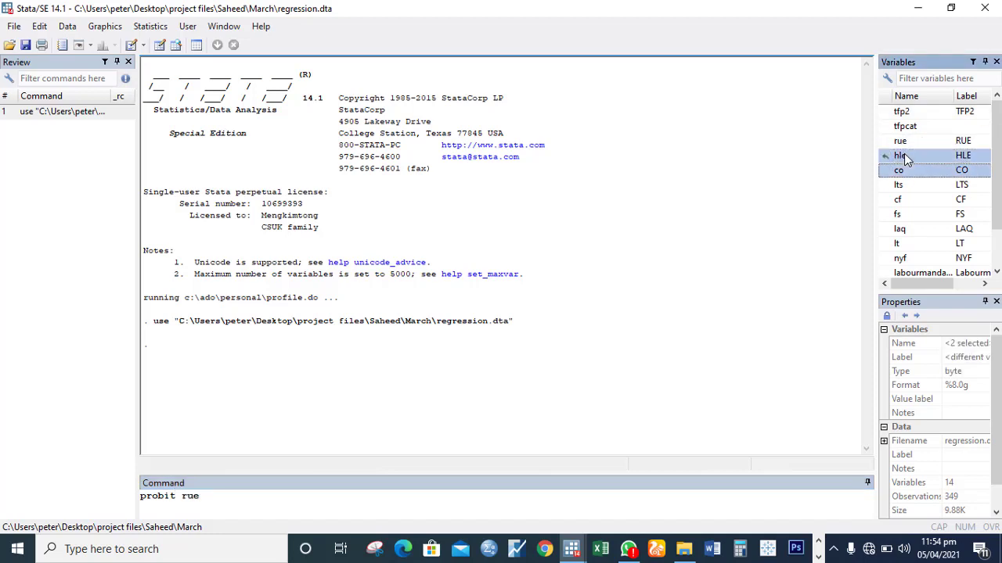
key(shift+Down)
key(shift+Down)
key(shift+Down)
key(shift+Down)
key(shift+Down)
key(shift+Down)
key(shift+Down)
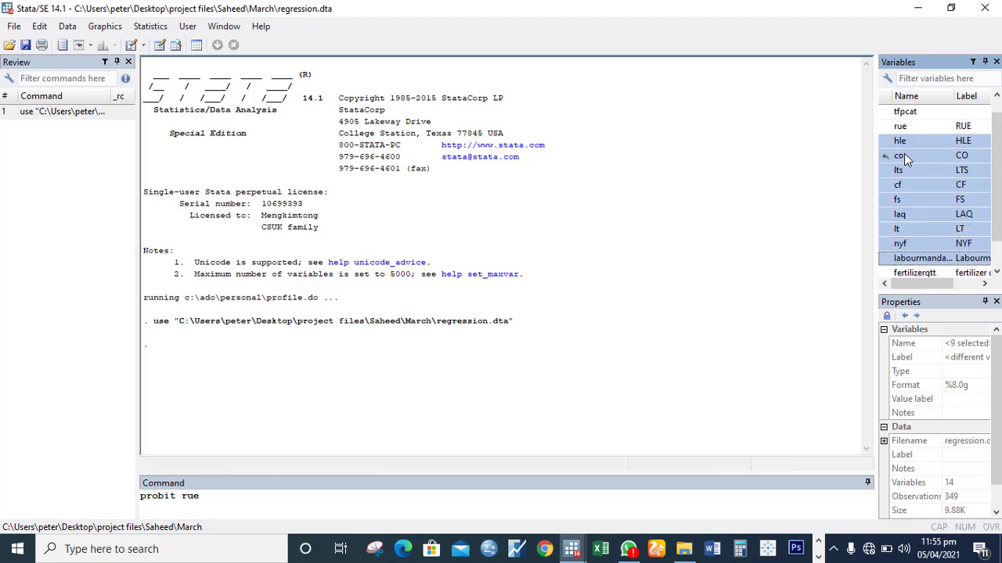
click(884, 154)
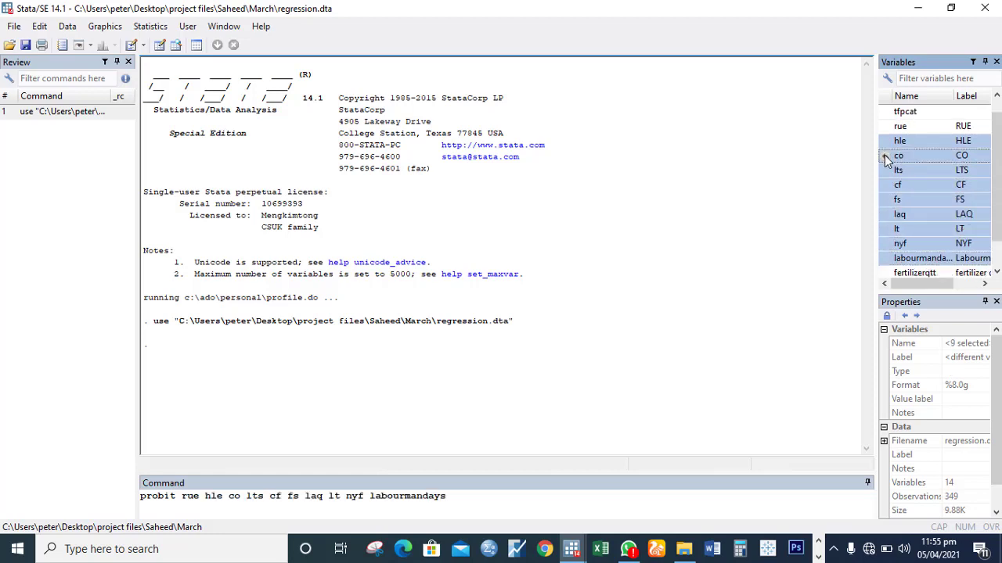
key(Return)
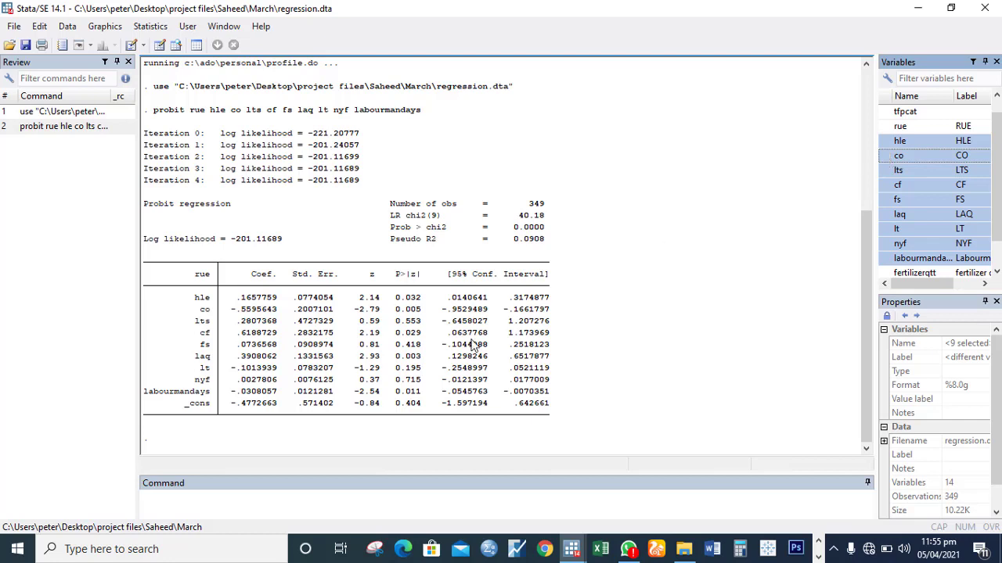
- Review the probit output (349 observations, pseudo R2 0.0908), then focus the Command window
click(213, 502)
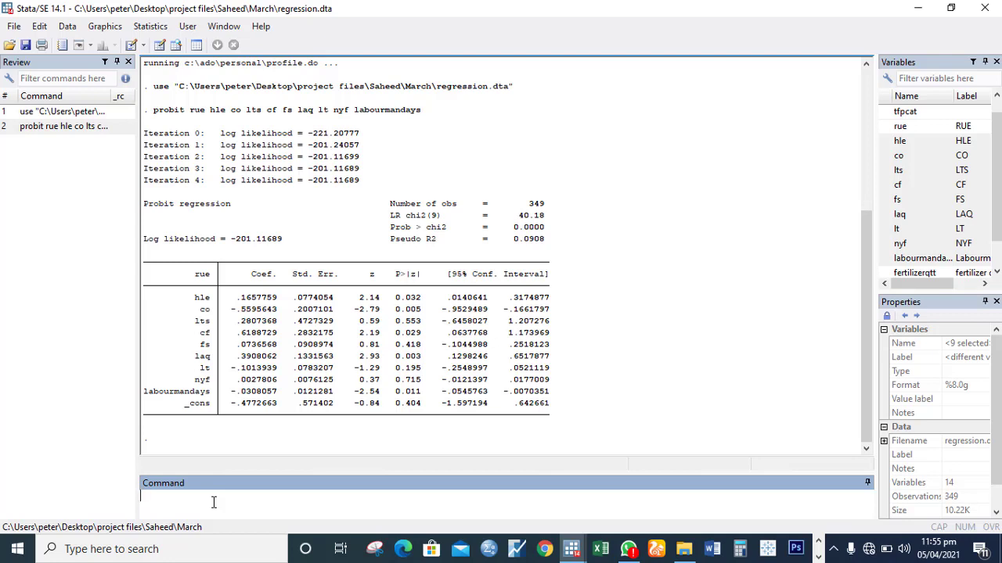
- Enter margin, dydx(*) for average marginal effects, correcting the dydy typo
text(mar)
text(gin)
text(,)
text(dy)
text(dy)
key(BackSpace)
text(x()
text(*)
text())
click(183, 498)
key(Return)
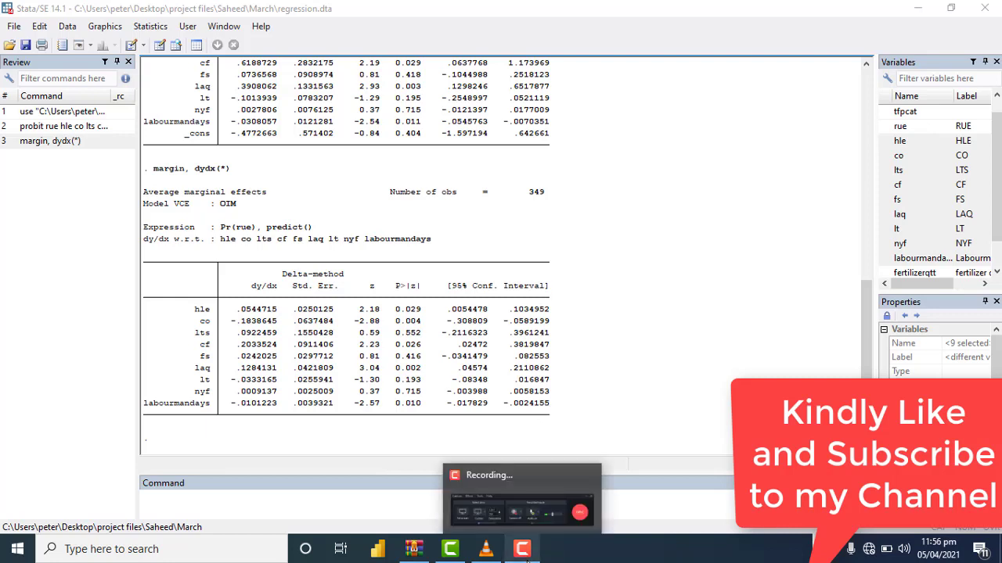
click(523, 552)
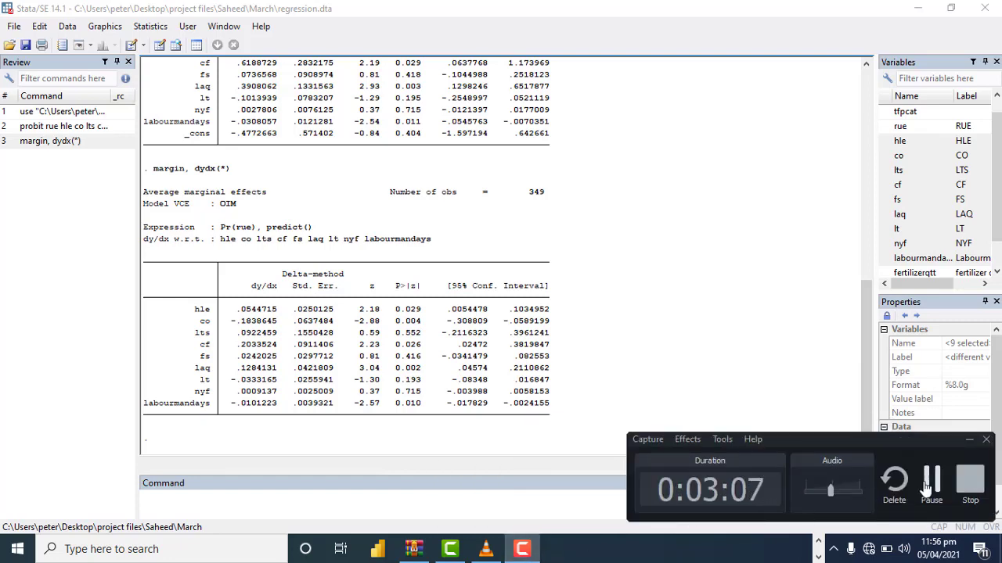